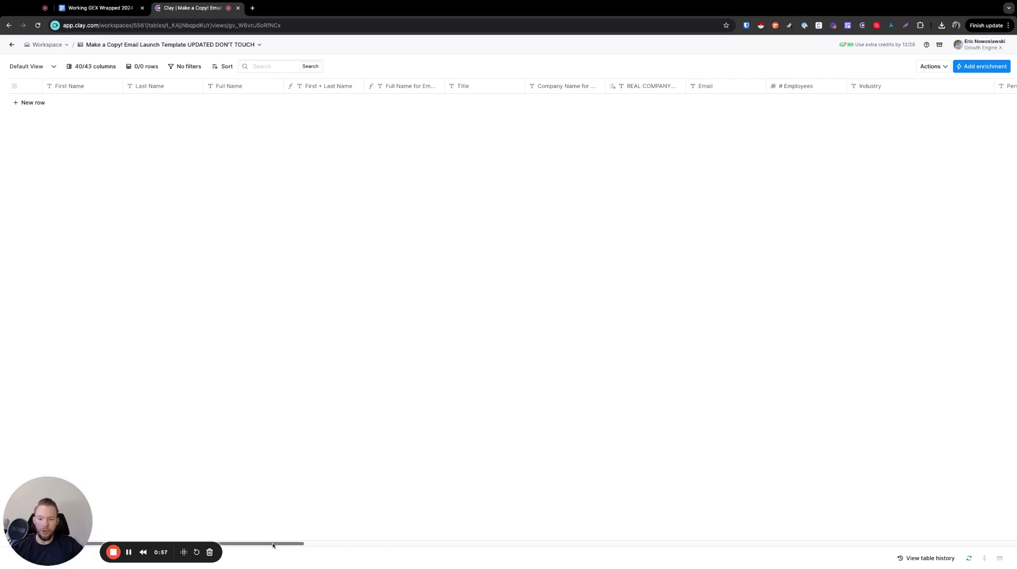
Step: Examine the email launch template's columns, from the lead fields through email verification and work-email finding to enrichment and campaign upload
{"action": "scroll", "coordinate": [273, 546], "scroll_direction": "right", "scroll_amount": 10}
{"action": "scroll", "coordinate": [273, 546], "scroll_direction": "right", "scroll_amount": 10}
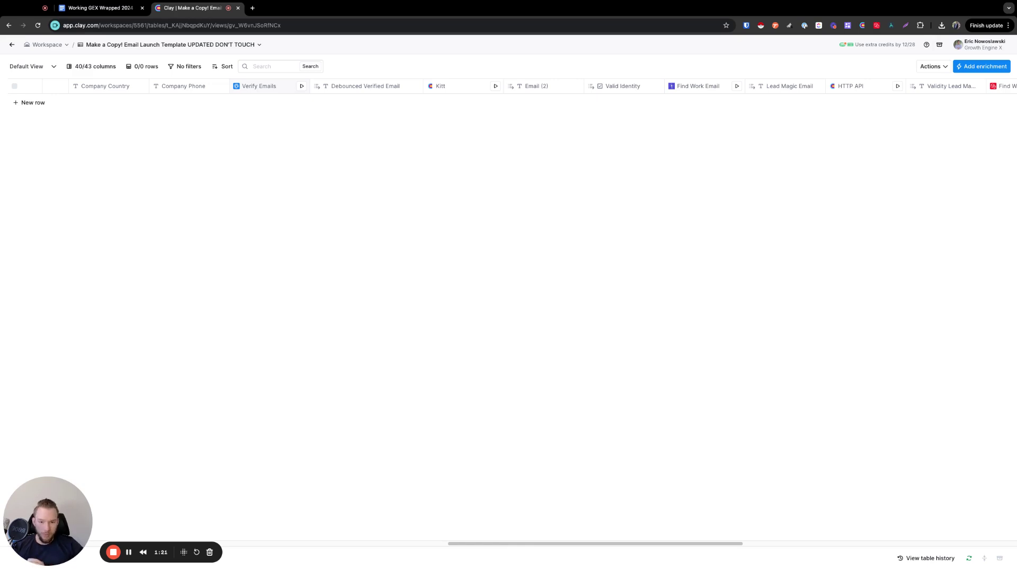
{"action": "scroll", "coordinate": [276, 102], "scroll_direction": "right", "scroll_amount": 5}
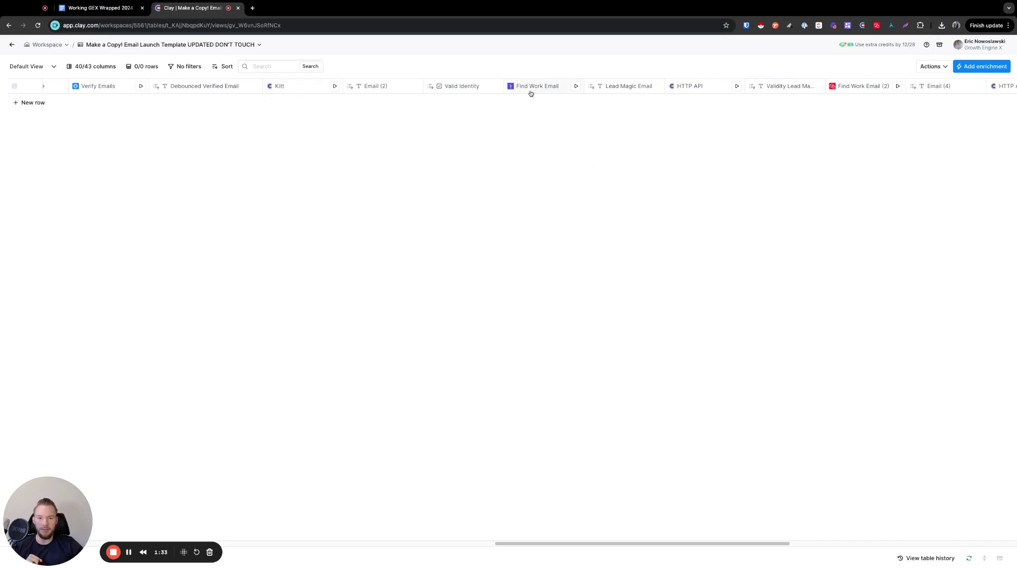
{"action": "scroll", "coordinate": [528, 93], "scroll_direction": "right", "scroll_amount": 1}
{"action": "scroll", "coordinate": [528, 93], "scroll_direction": "right", "scroll_amount": 5}
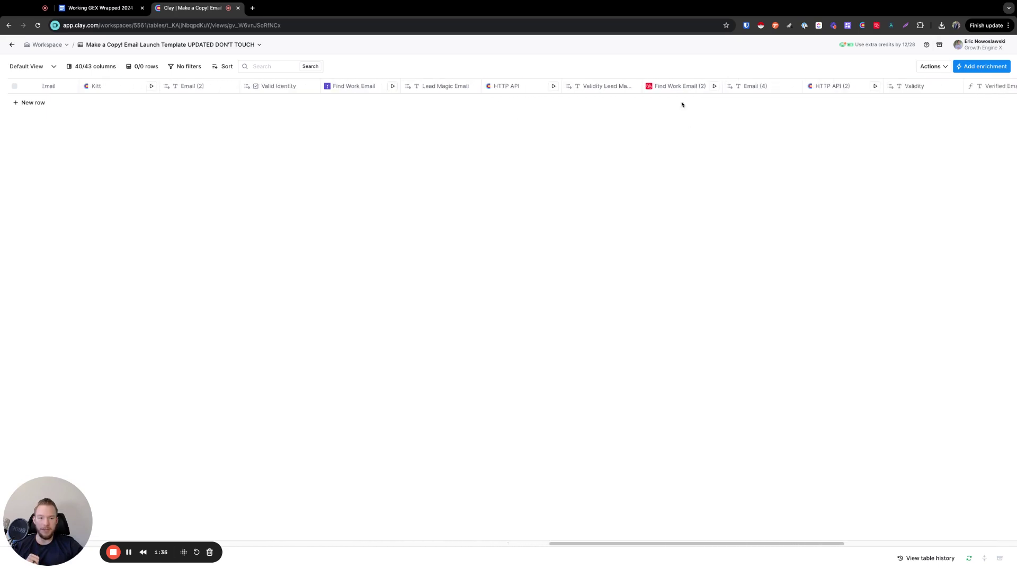
{"action": "scroll", "coordinate": [668, 93], "scroll_direction": "right", "scroll_amount": 6}
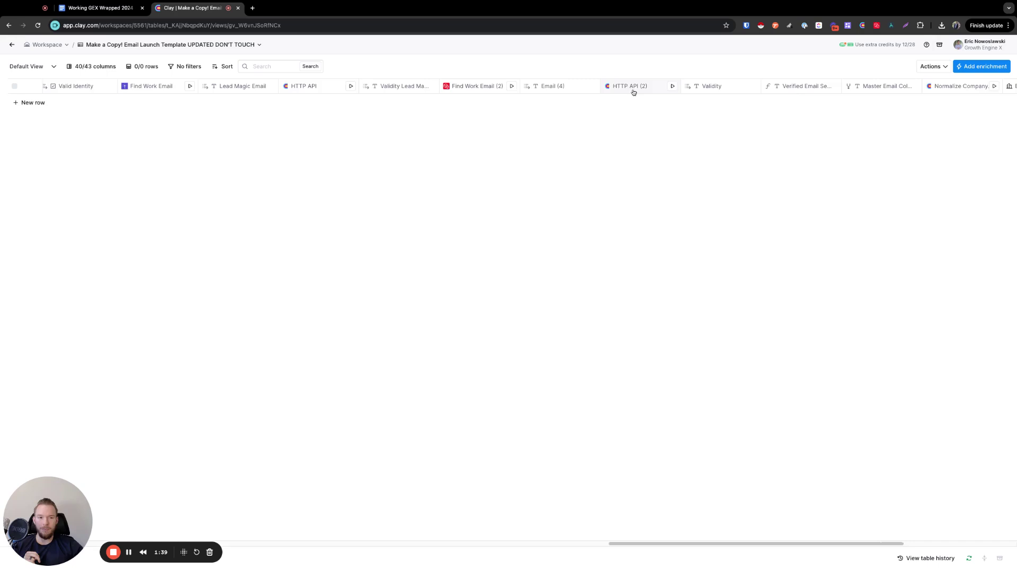
{"action": "scroll", "coordinate": [634, 89], "scroll_direction": "left", "scroll_amount": 3}
{"action": "scroll", "coordinate": [274, 100], "scroll_direction": "left", "scroll_amount": 6}
{"action": "scroll", "coordinate": [223, 101], "scroll_direction": "left", "scroll_amount": 1}
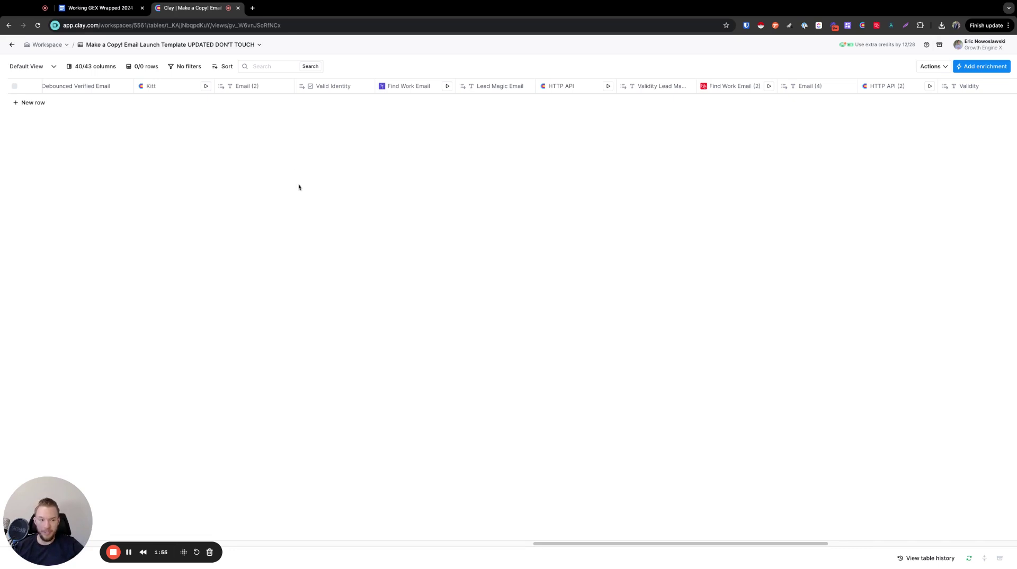
{"action": "scroll", "coordinate": [299, 187], "scroll_direction": "right", "scroll_amount": 5}
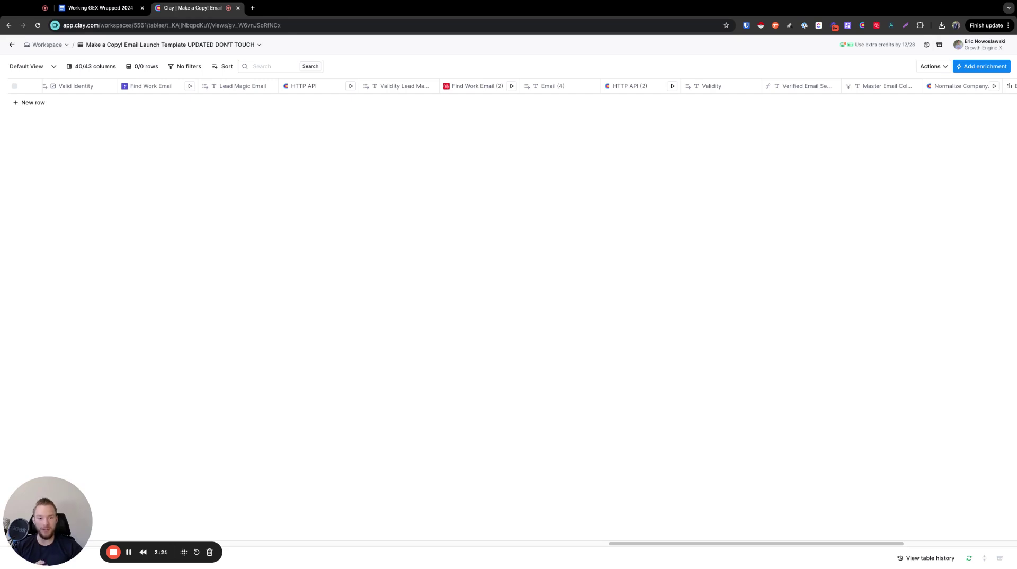
{"action": "scroll", "coordinate": [808, 140], "scroll_direction": "right", "scroll_amount": 6}
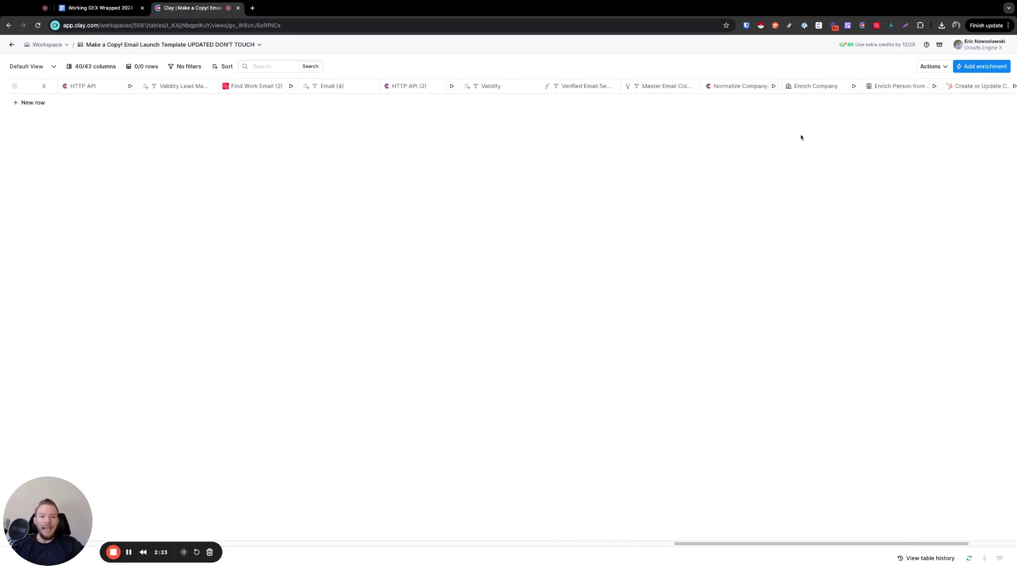
{"action": "scroll", "coordinate": [743, 137], "scroll_direction": "right", "scroll_amount": 2}
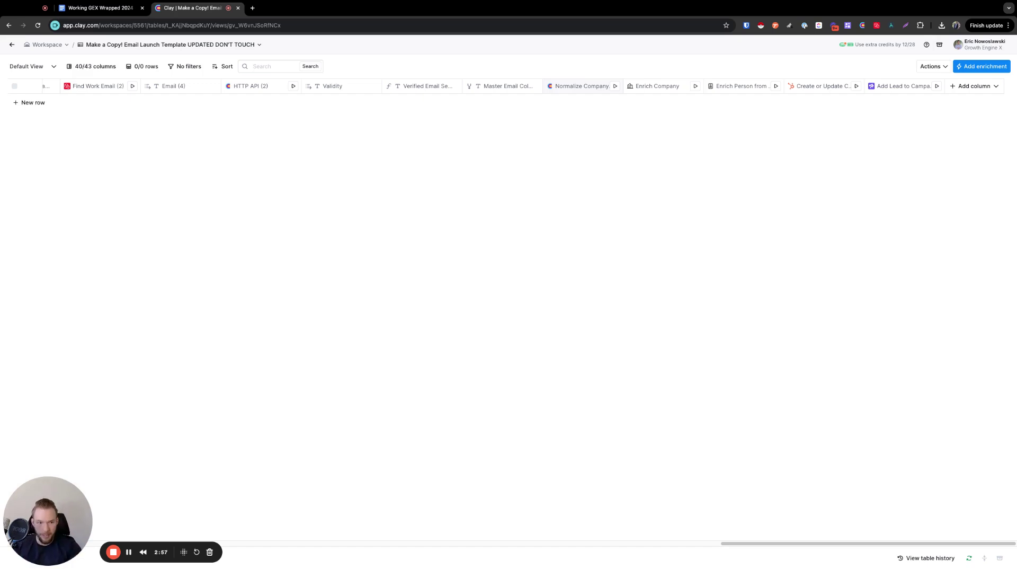
Step: Review the Add Lead to Campaign settings, including the Smartlead field mappings and run condition, and close them without changes
{"action": "double_click", "coordinate": [901, 90]}
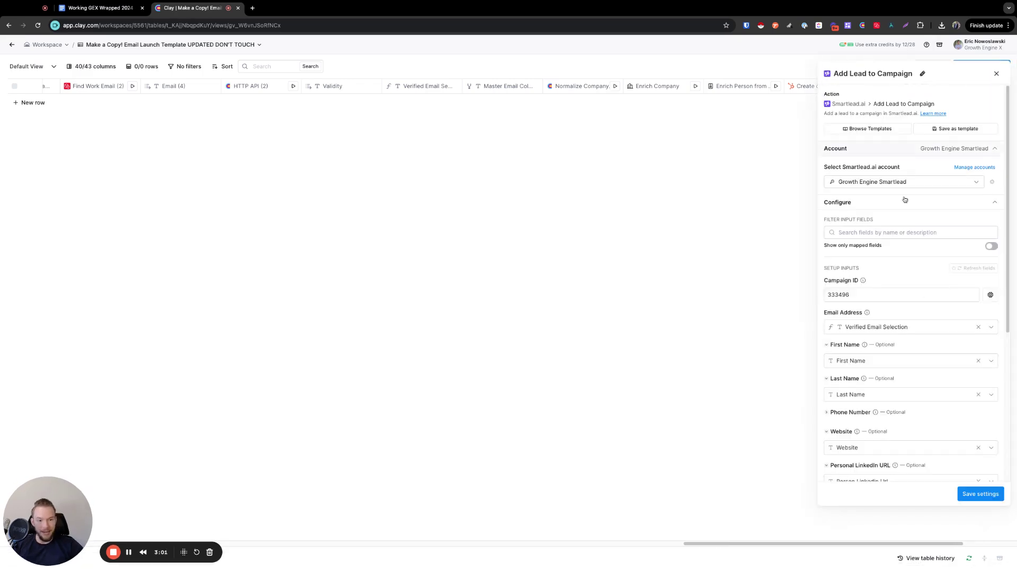
{"action": "scroll", "coordinate": [915, 362], "scroll_direction": "down", "scroll_amount": 5}
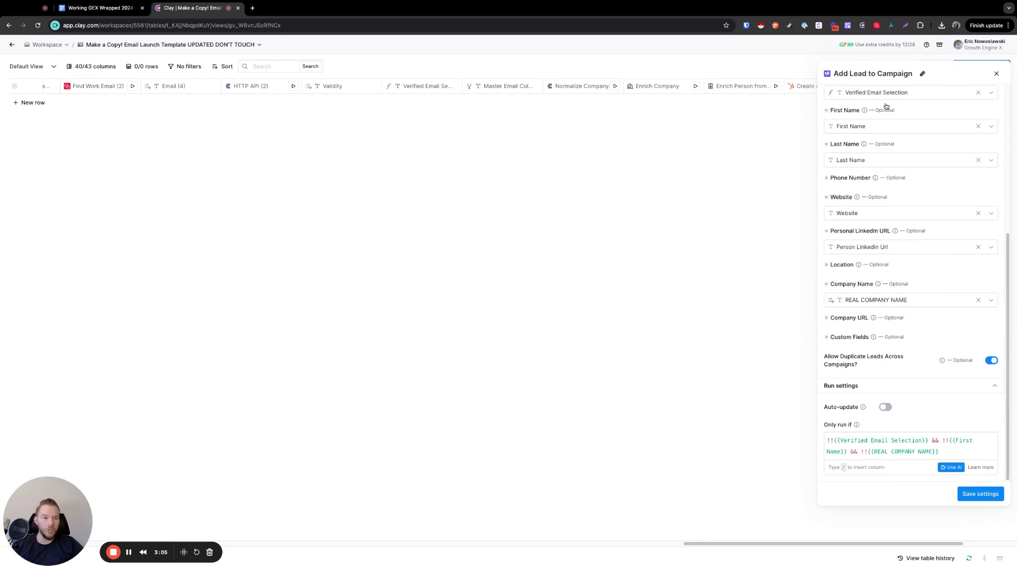
{"action": "left_click", "coordinate": [997, 73]}
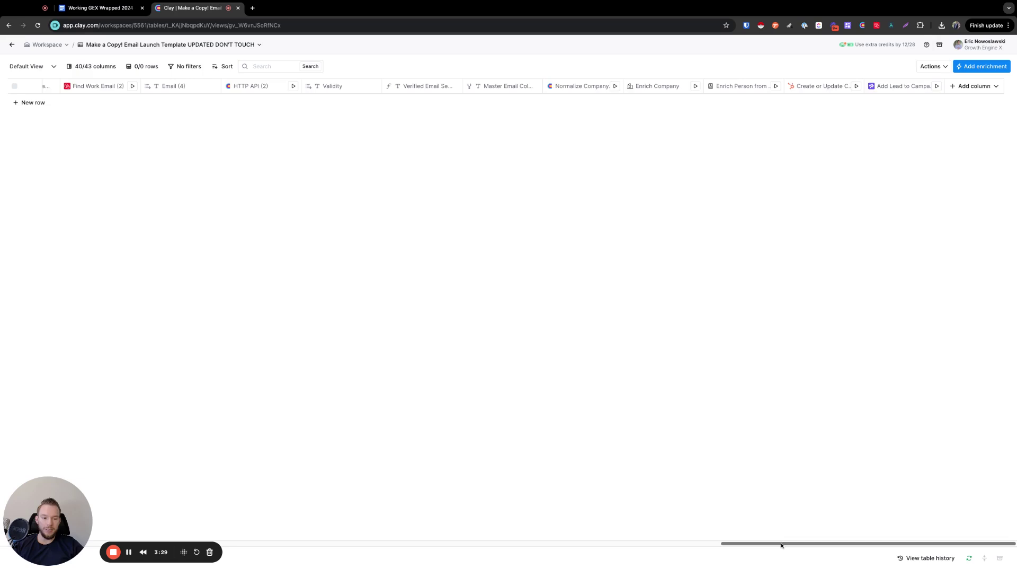
Step: Review the template's input columns from First Name to Company Phone and the Verify Emails and Kitt columns that follow
{"action": "scroll", "coordinate": [781, 543], "scroll_direction": "left", "scroll_amount": 10}
{"action": "scroll", "coordinate": [782, 543], "scroll_direction": "left", "scroll_amount": 10}
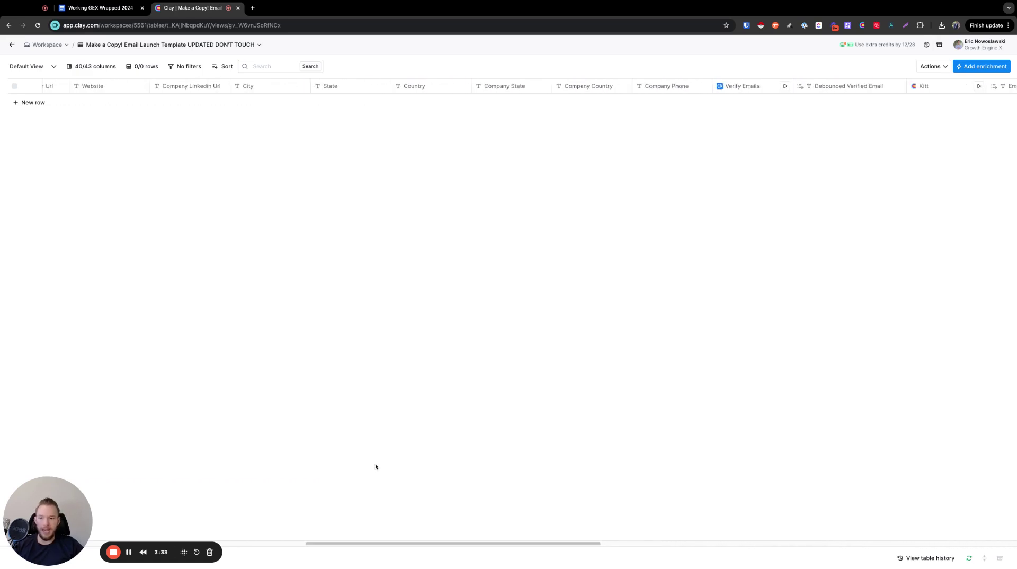
{"action": "scroll", "coordinate": [361, 544], "scroll_direction": "right", "scroll_amount": 2}
{"action": "scroll", "coordinate": [361, 544], "scroll_direction": "right", "scroll_amount": 1}
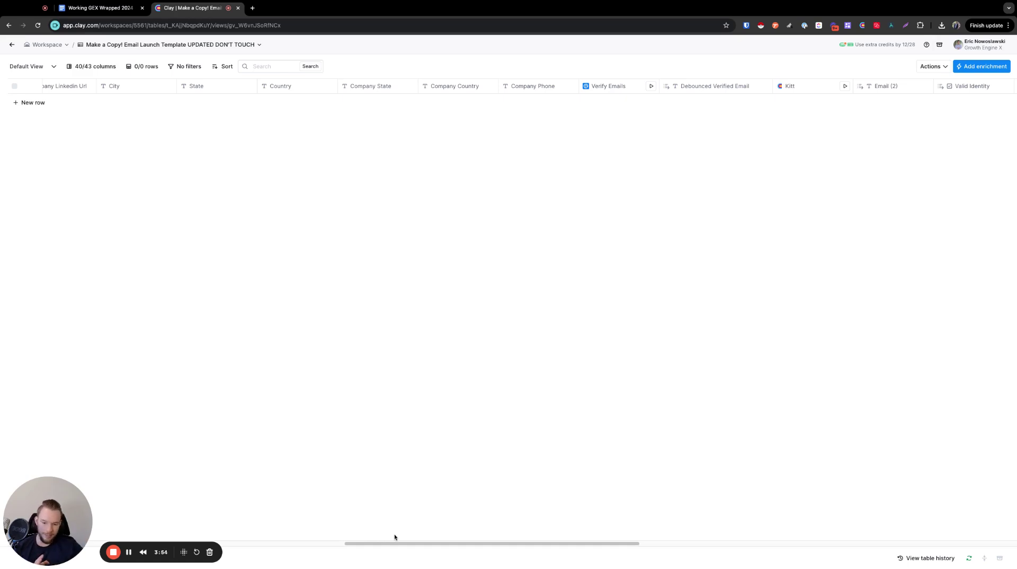
{"action": "scroll", "coordinate": [396, 541], "scroll_direction": "right", "scroll_amount": 5}
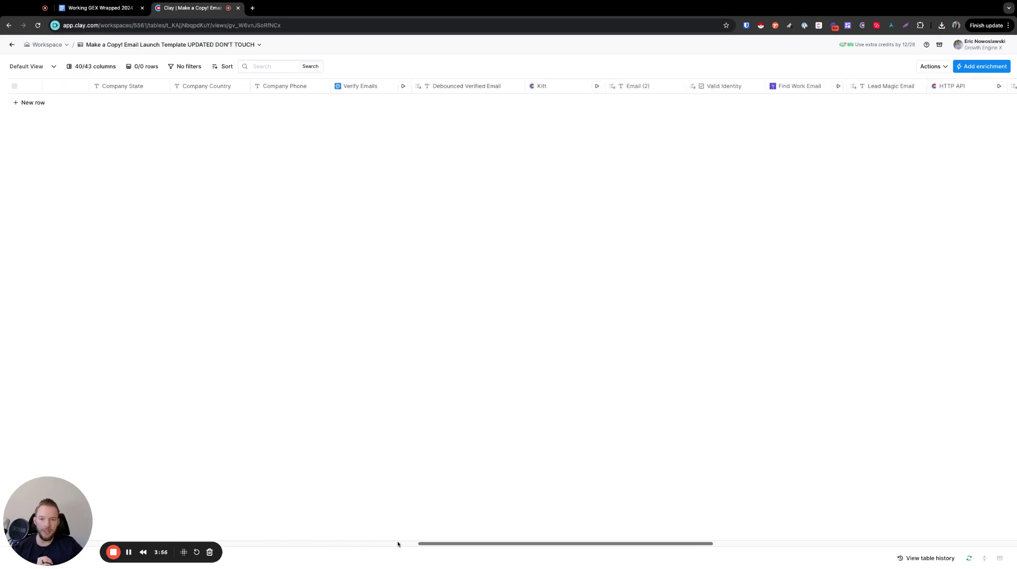
{"action": "scroll", "coordinate": [398, 544], "scroll_direction": "left", "scroll_amount": 10}
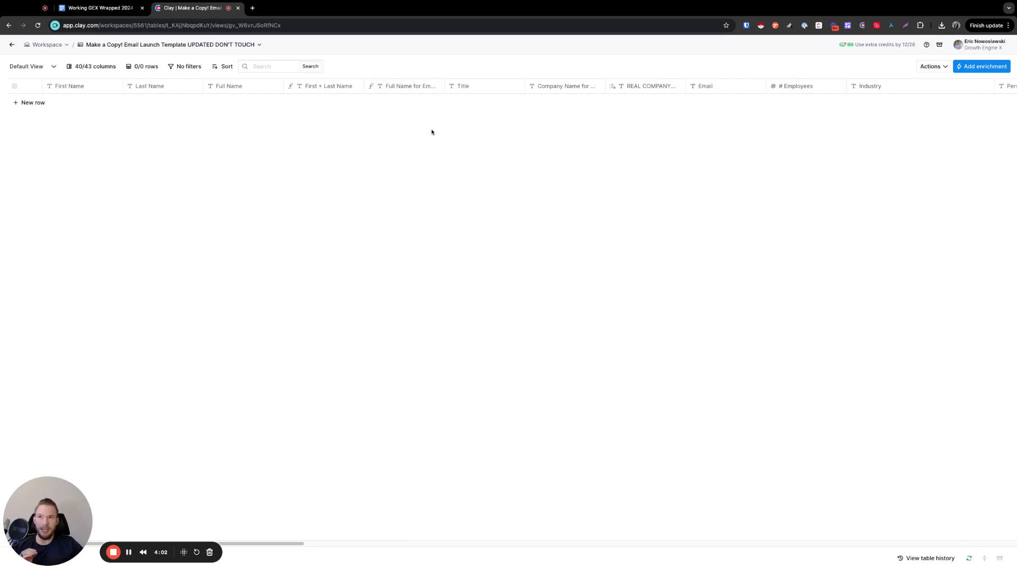
{"action": "scroll", "coordinate": [645, 112], "scroll_direction": "right", "scroll_amount": 3}
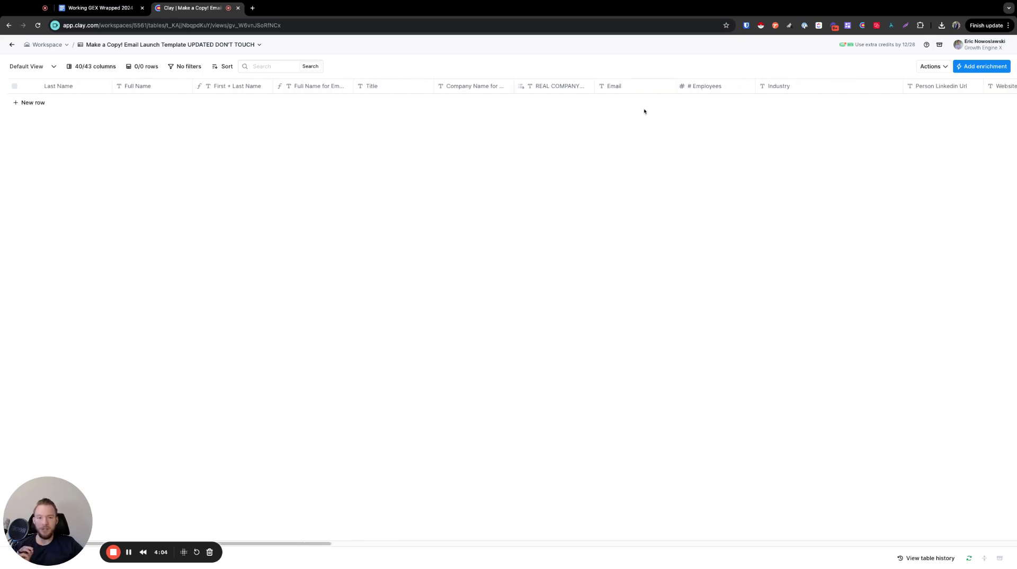
{"action": "left_click", "coordinate": [930, 67]}
{"action": "left_click", "coordinate": [635, 142]}
{"action": "scroll", "coordinate": [511, 132], "scroll_direction": "right", "scroll_amount": 2}
{"action": "scroll", "coordinate": [511, 132], "scroll_direction": "right", "scroll_amount": 6}
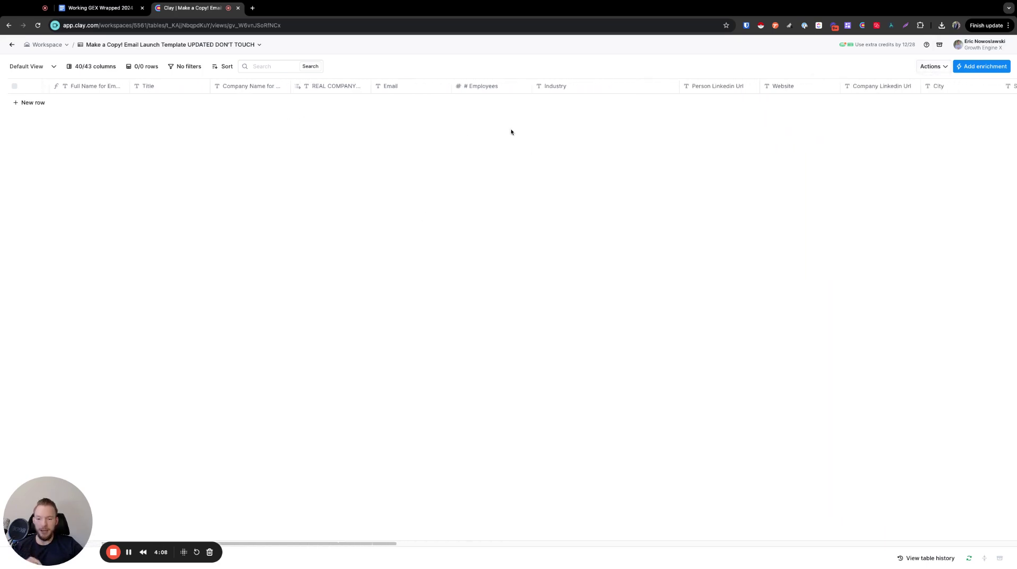
{"action": "scroll", "coordinate": [739, 134], "scroll_direction": "right", "scroll_amount": 6}
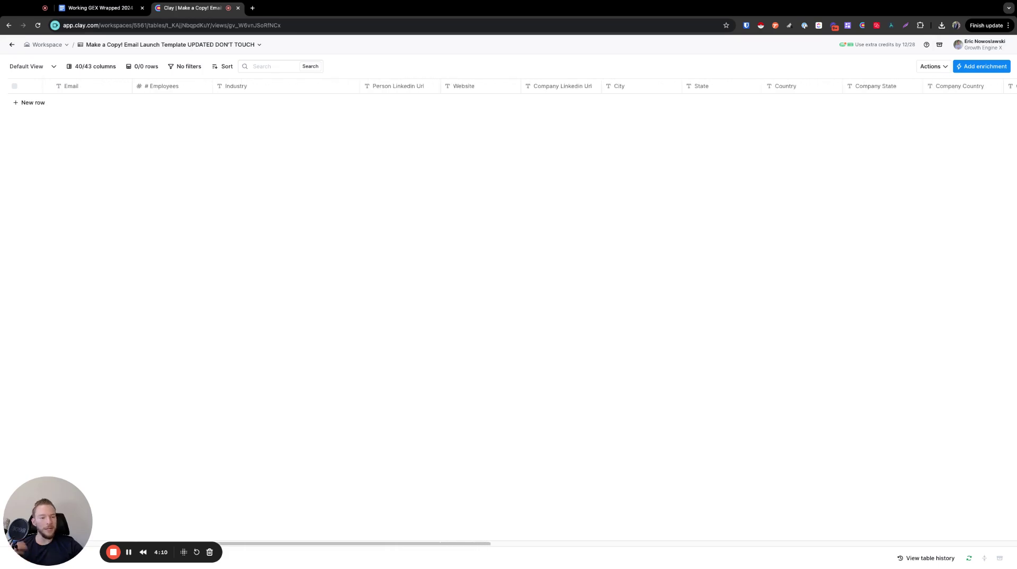
{"action": "scroll", "coordinate": [740, 134], "scroll_direction": "right", "scroll_amount": 6}
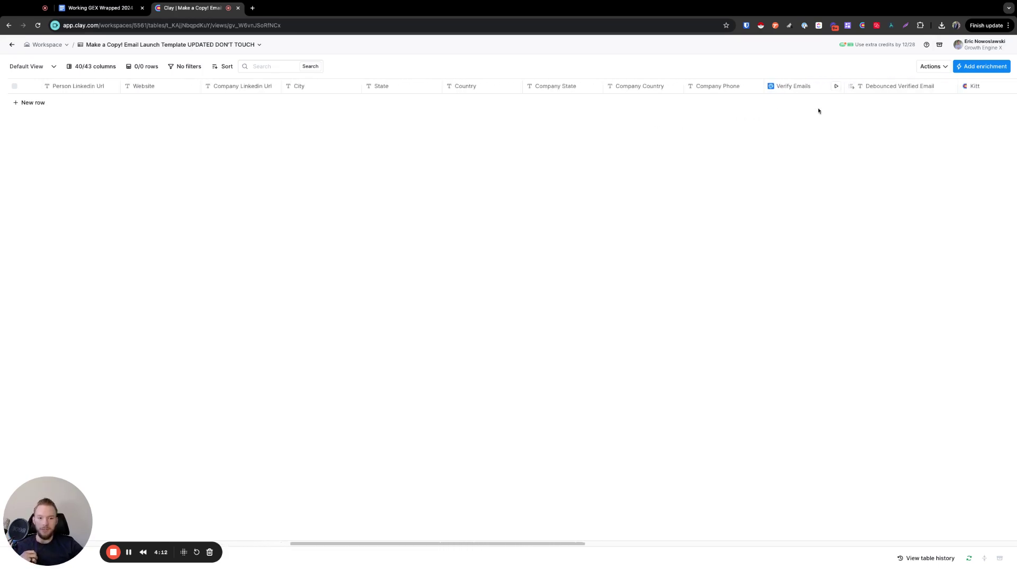
{"action": "scroll", "coordinate": [660, 102], "scroll_direction": "right", "scroll_amount": 1}
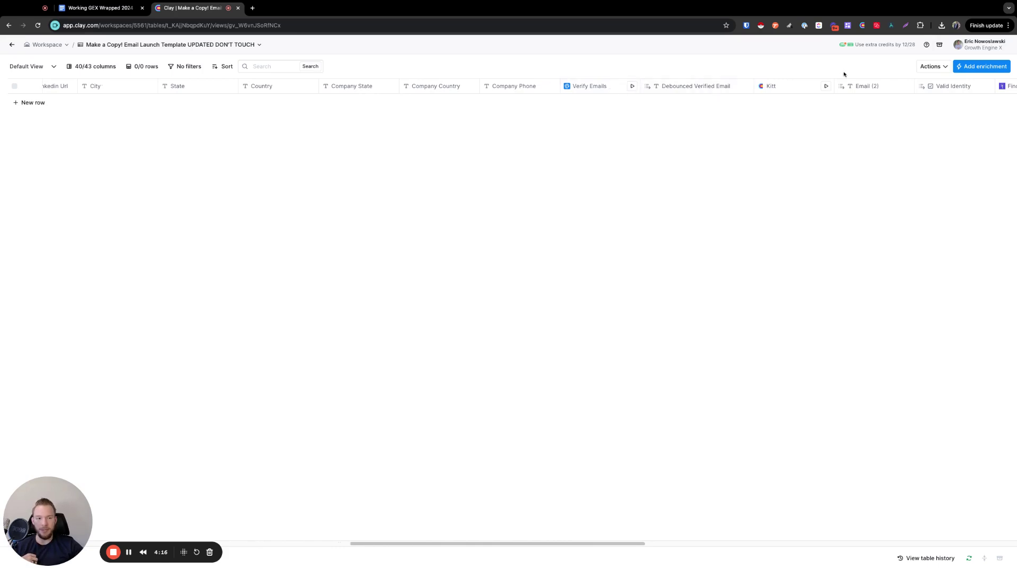
Step: Import the leads CSV file into the existing table, keeping the suggested mapping of its fields to the template columns
{"action": "left_click", "coordinate": [922, 68]}
{"action": "left_click", "coordinate": [850, 99]}
{"action": "left_click", "coordinate": [437, 208]}
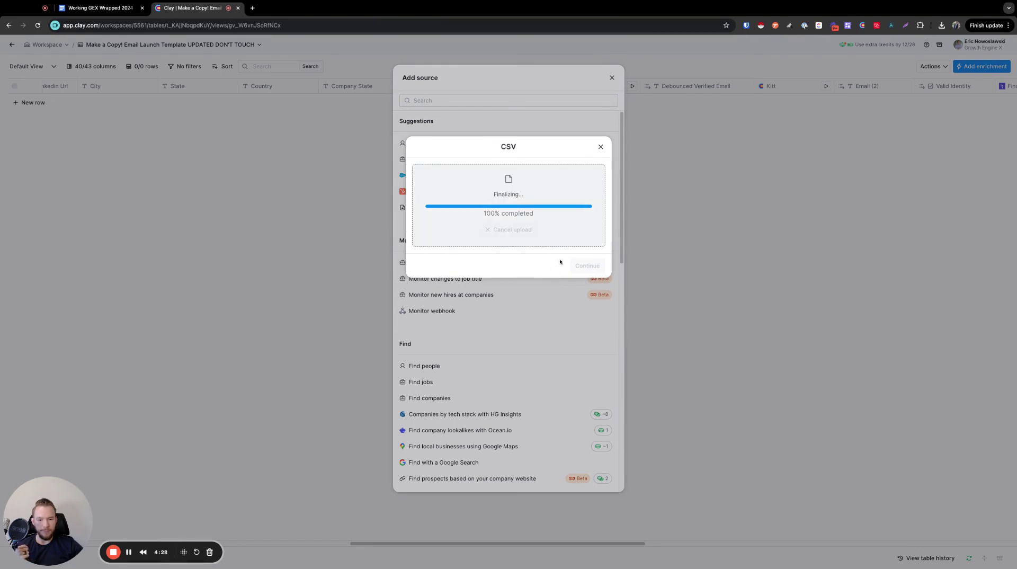
{"action": "left_click", "coordinate": [581, 298]}
{"action": "scroll", "coordinate": [562, 419], "scroll_direction": "down", "scroll_amount": 10}
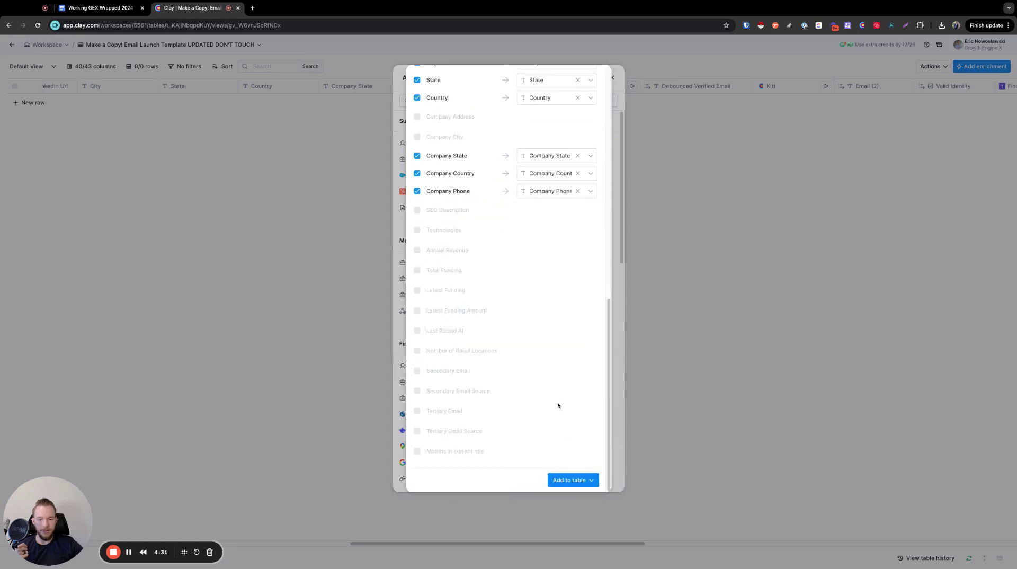
{"action": "left_click", "coordinate": [571, 486]}
{"action": "left_click", "coordinate": [631, 483]}
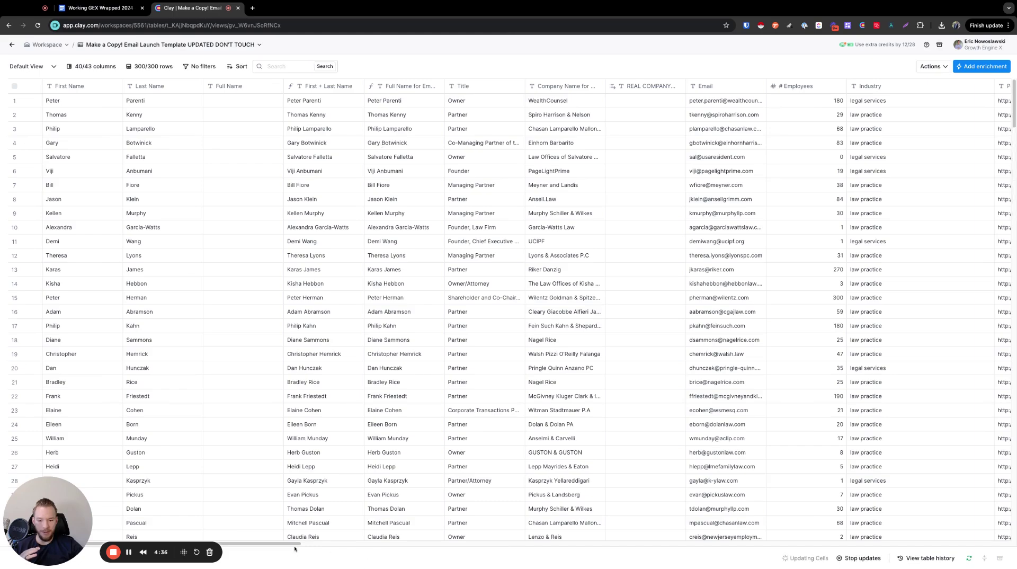
Step: Examine how the imported rows run through the Verify Emails, Debounced Verified Email, Kitt and Find Work Email columns
{"action": "scroll", "coordinate": [295, 548], "scroll_direction": "right", "scroll_amount": 15}
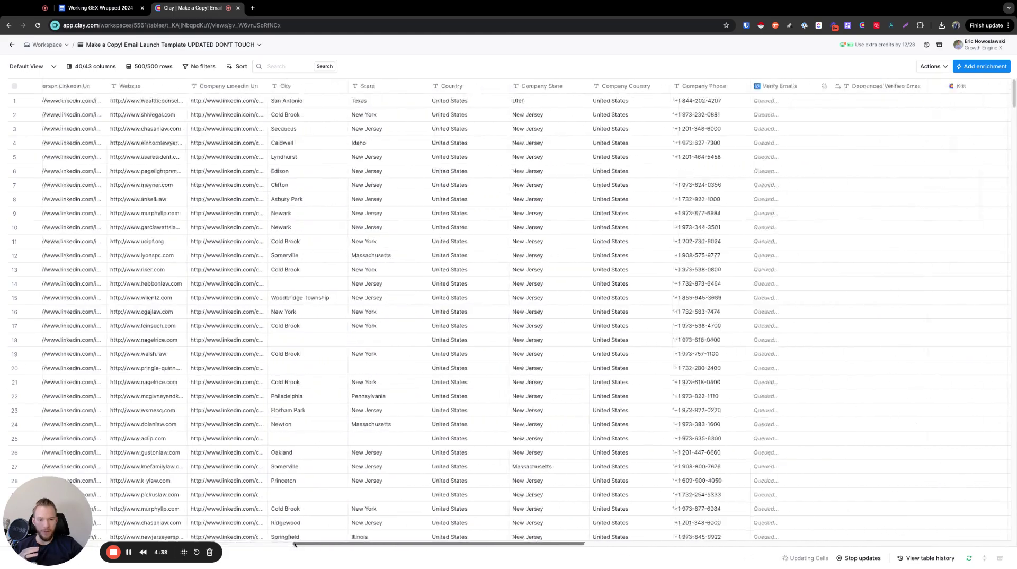
{"action": "scroll", "coordinate": [294, 545], "scroll_direction": "right", "scroll_amount": 10}
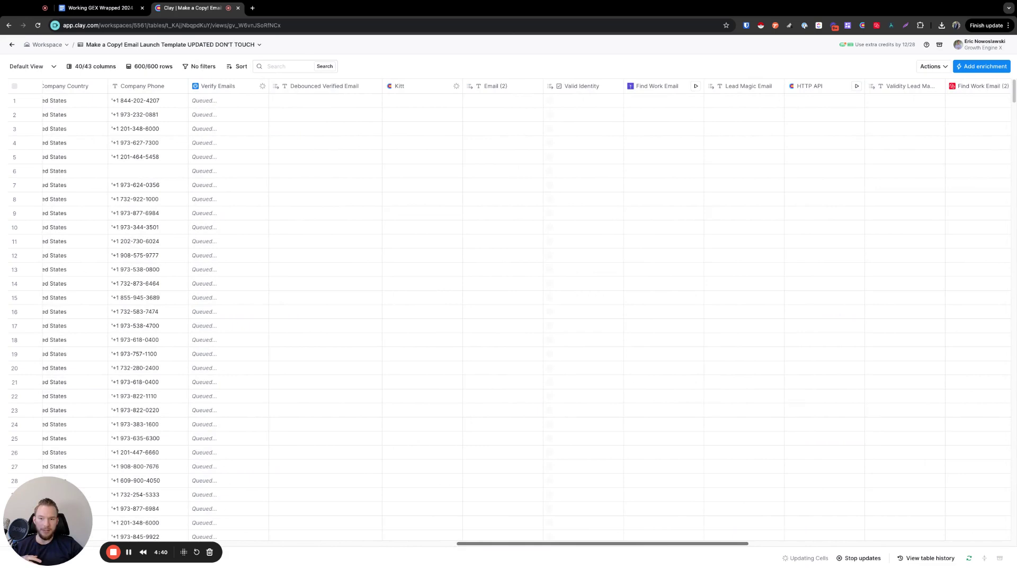
{"action": "scroll", "coordinate": [229, 163], "scroll_direction": "right", "scroll_amount": 3}
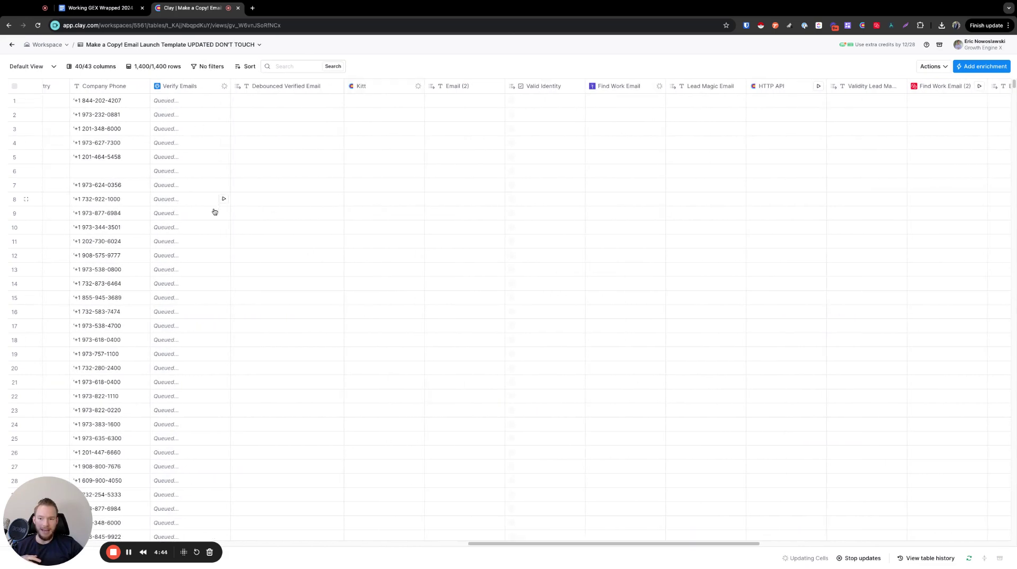
{"action": "scroll", "coordinate": [173, 171], "scroll_direction": "left", "scroll_amount": 5}
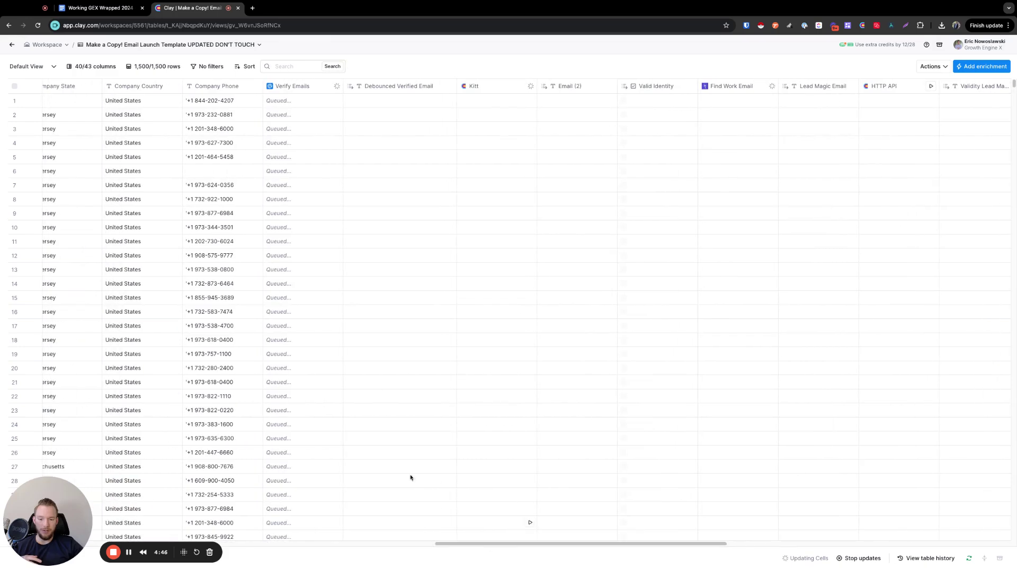
{"action": "scroll", "coordinate": [371, 456], "scroll_direction": "down", "scroll_amount": 10}
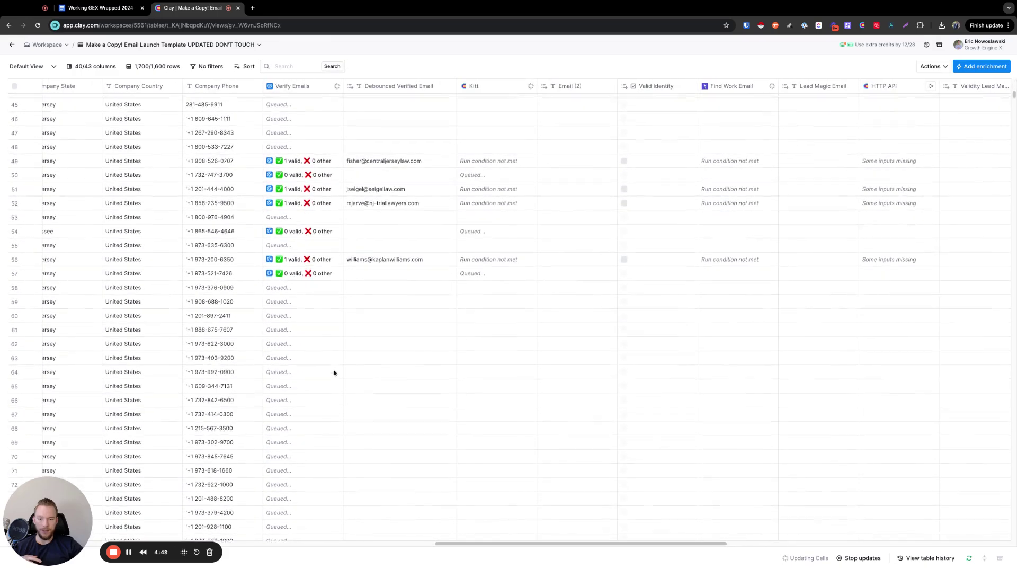
{"action": "scroll", "coordinate": [334, 373], "scroll_direction": "up", "scroll_amount": 1}
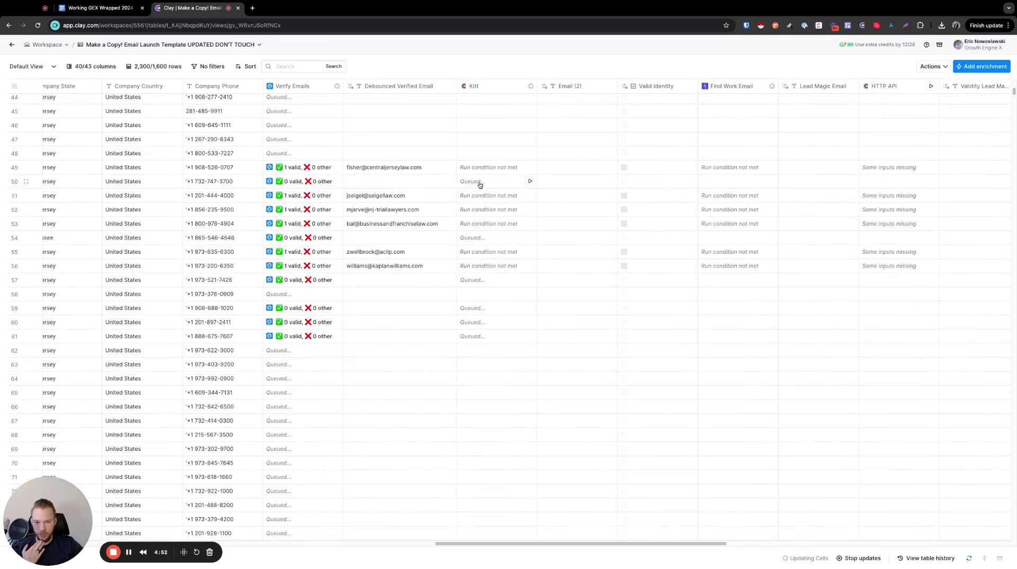
{"action": "scroll", "coordinate": [480, 184], "scroll_direction": "right", "scroll_amount": 5}
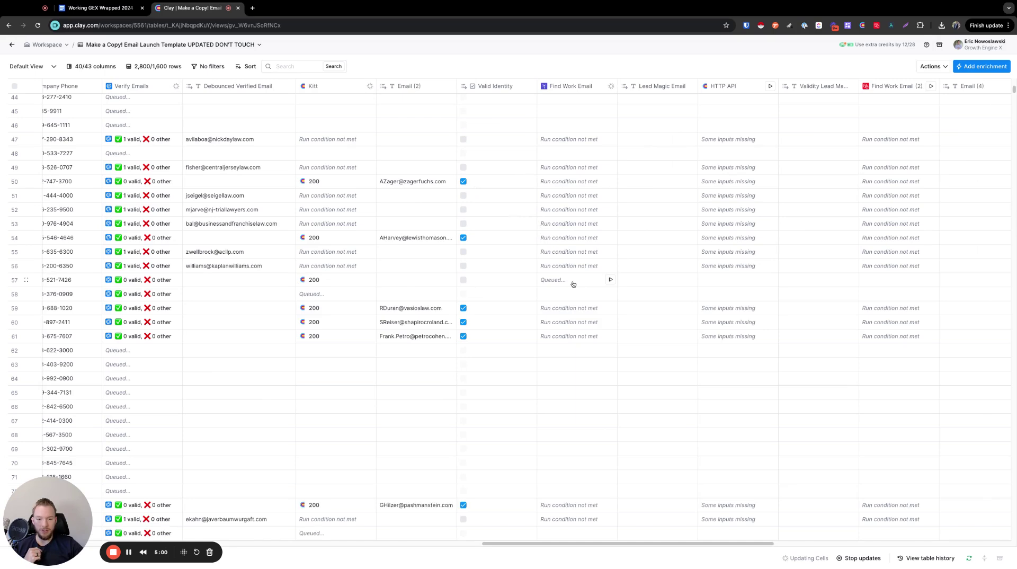
{"action": "scroll", "coordinate": [574, 284], "scroll_direction": "right", "scroll_amount": 3}
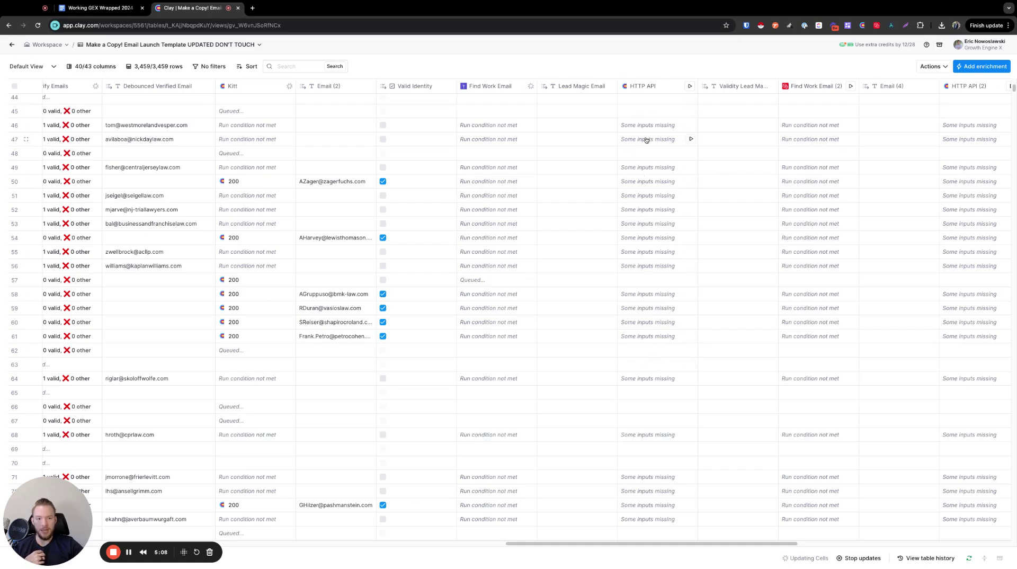
Step: Examine the verified email selection, normalized company names, company and person enrichments, and the final HubSpot and campaign columns
{"action": "scroll", "coordinate": [541, 177], "scroll_direction": "right", "scroll_amount": 5}
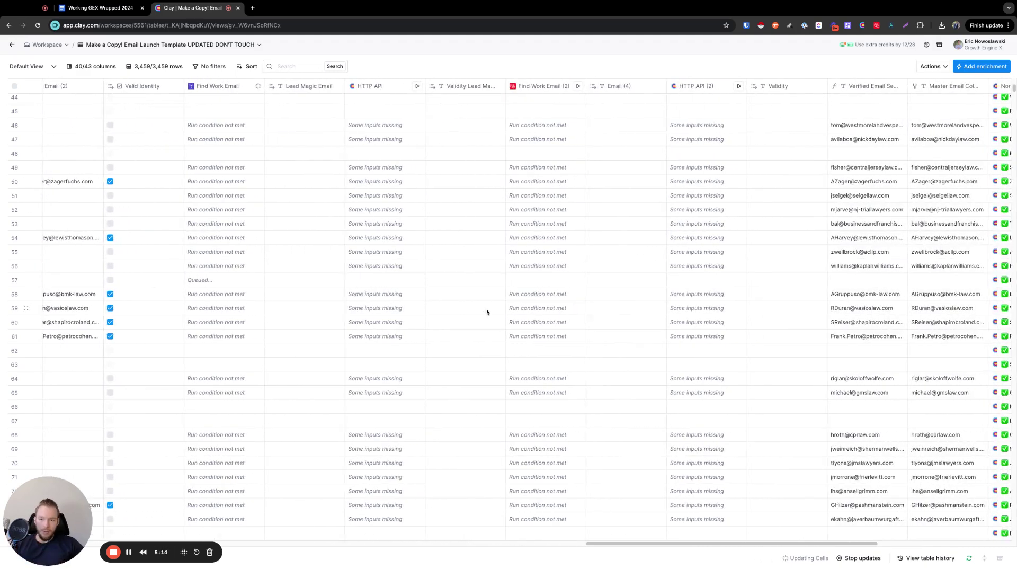
{"action": "scroll", "coordinate": [485, 311], "scroll_direction": "left", "scroll_amount": 3}
{"action": "scroll", "coordinate": [486, 311], "scroll_direction": "left", "scroll_amount": 3}
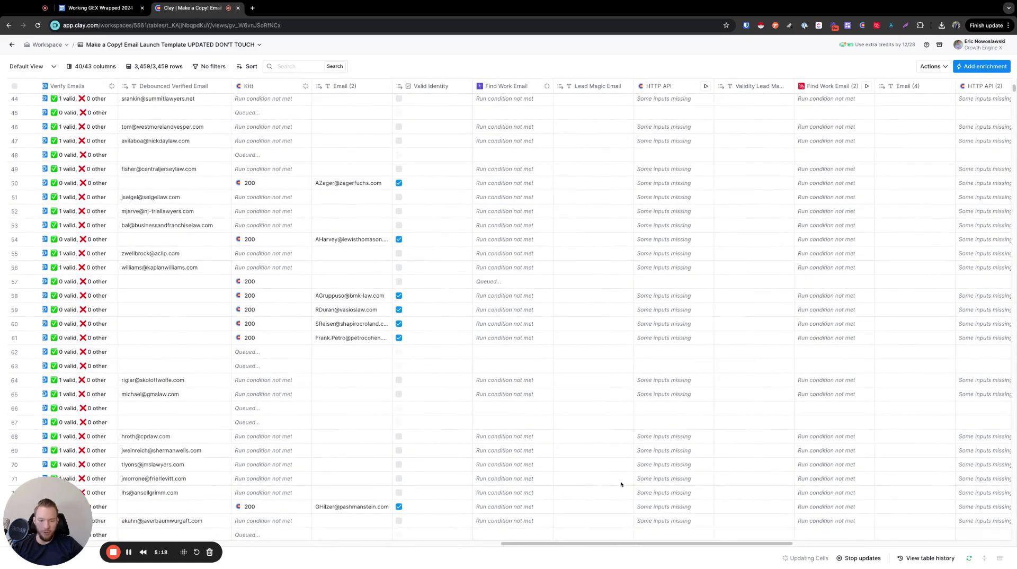
{"action": "scroll", "coordinate": [688, 465], "scroll_direction": "right", "scroll_amount": 3}
{"action": "scroll", "coordinate": [819, 352], "scroll_direction": "right", "scroll_amount": 7}
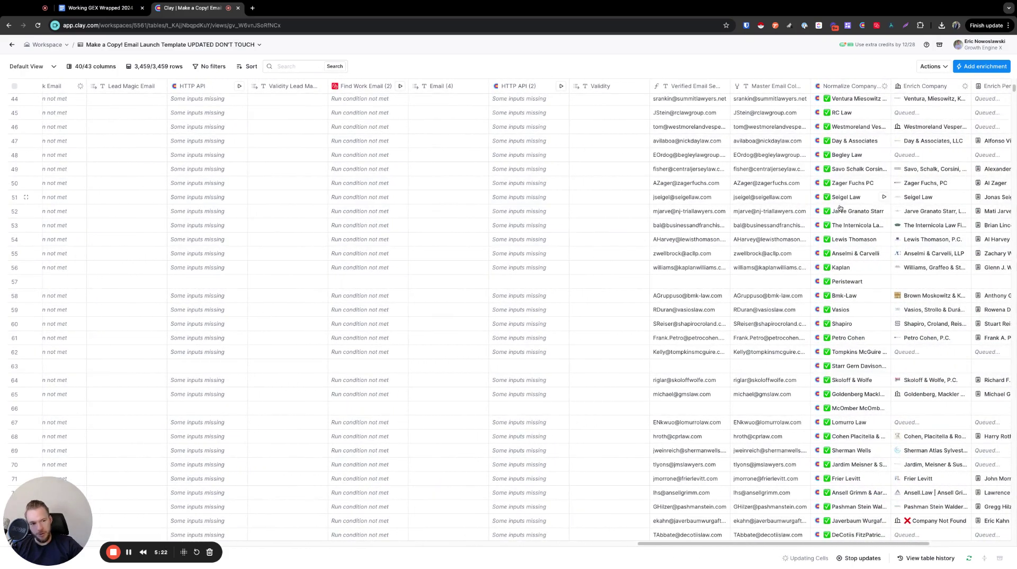
{"action": "scroll", "coordinate": [843, 212], "scroll_direction": "right", "scroll_amount": 3}
{"action": "scroll", "coordinate": [838, 216], "scroll_direction": "right", "scroll_amount": 4}
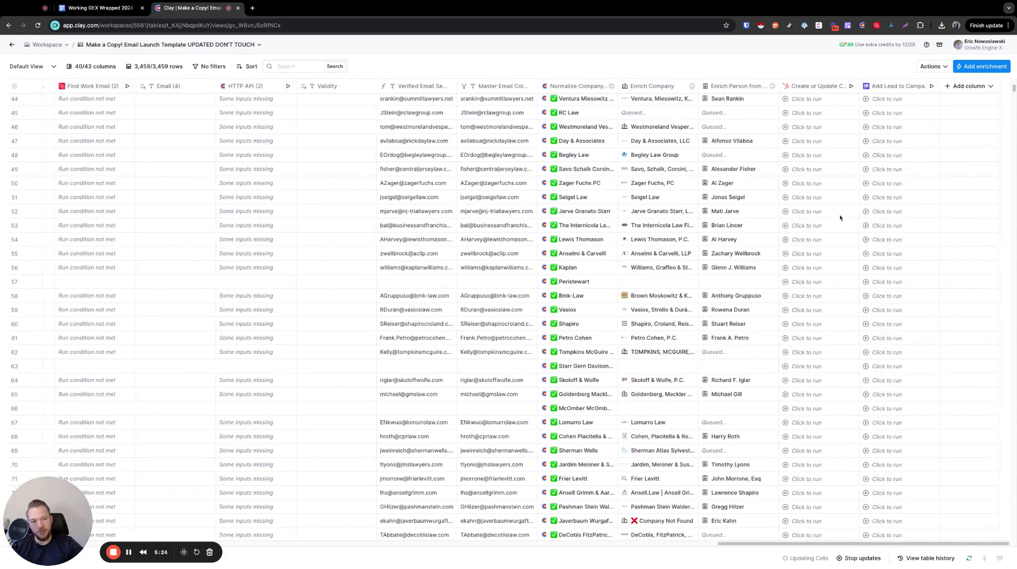